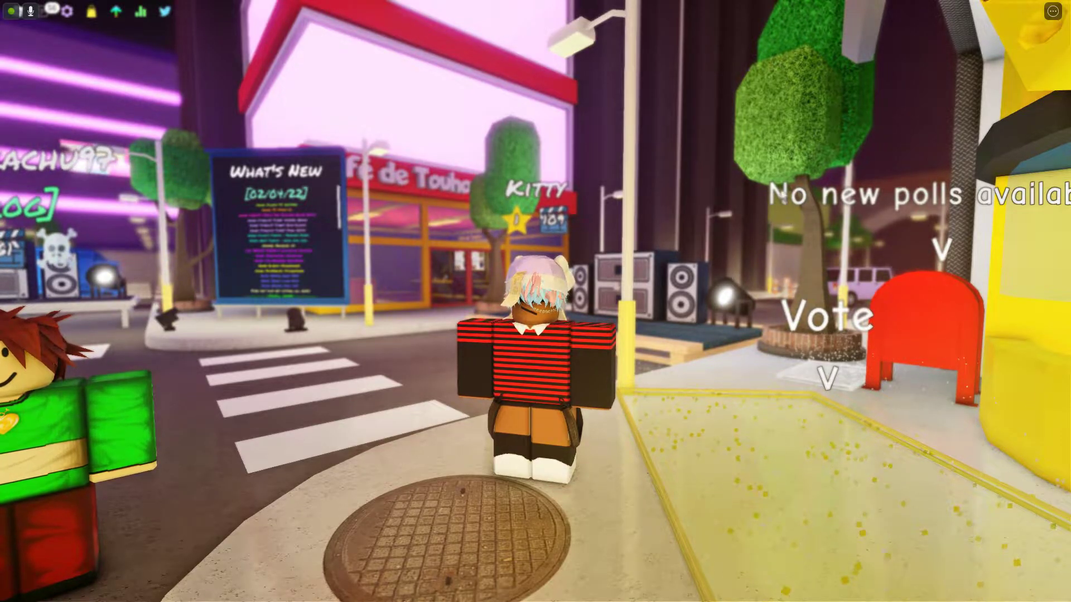
Walk the avatar across the plaza, up the brick ramp and along the rooftop walkway
{"action": "key", "text": "w"}
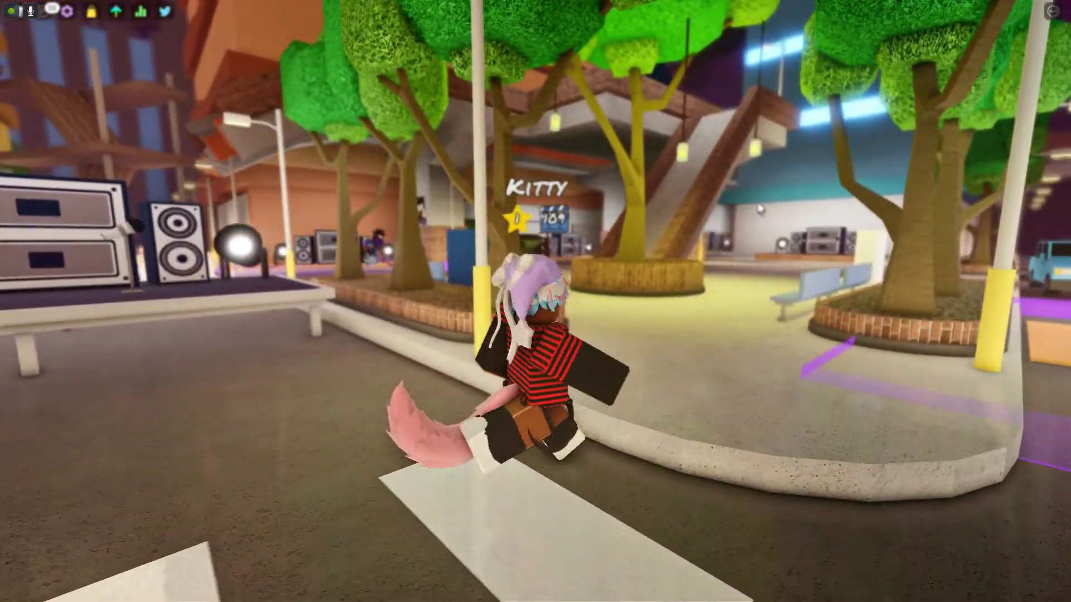
{"action": "key", "text": "w"}
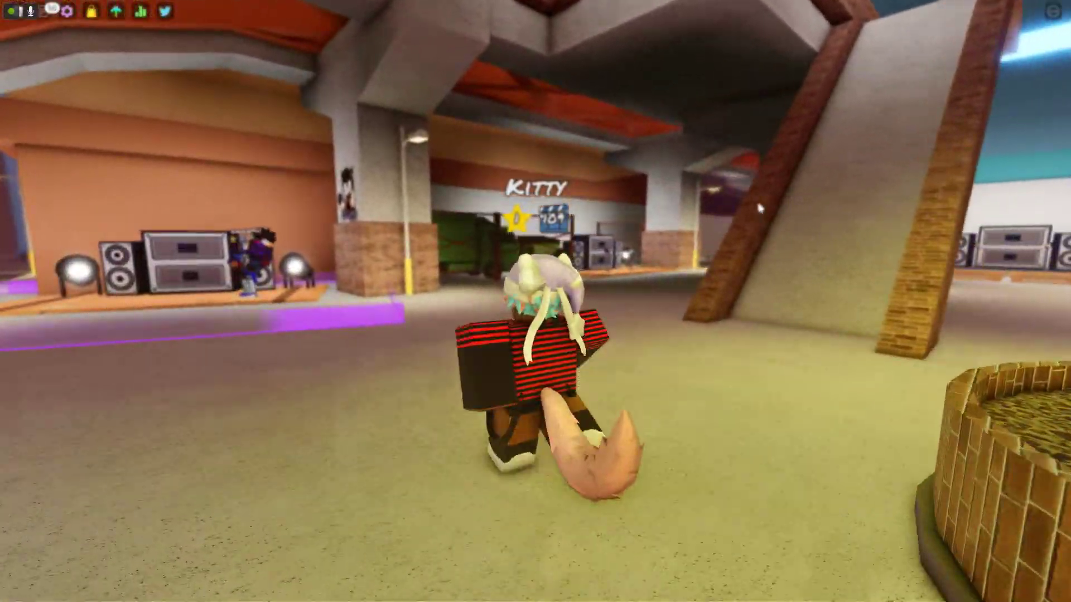
{"action": "key", "text": "w"}
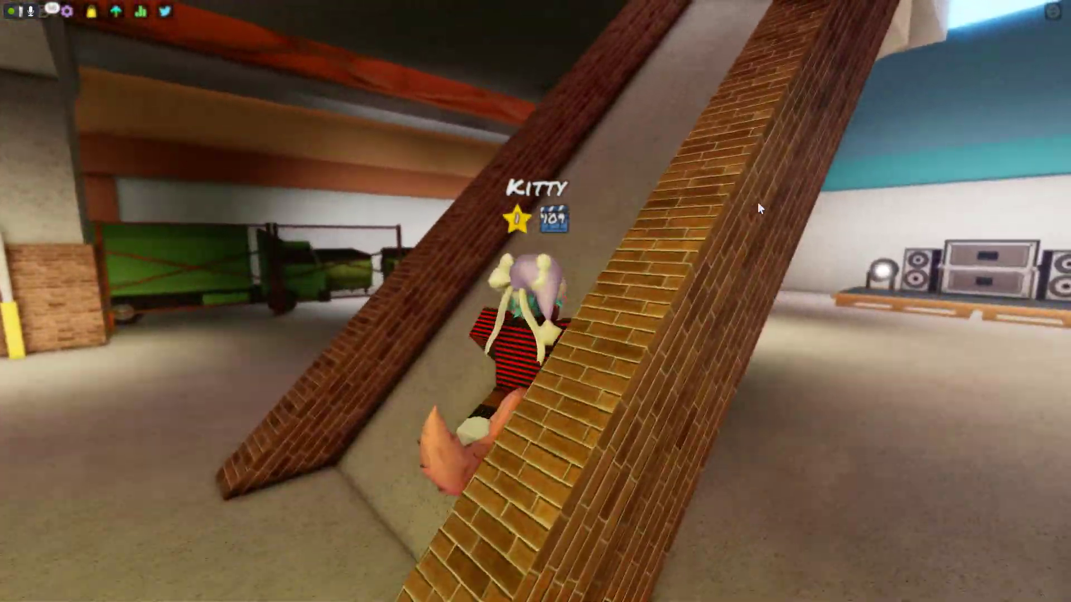
{"action": "key", "text": "w"}
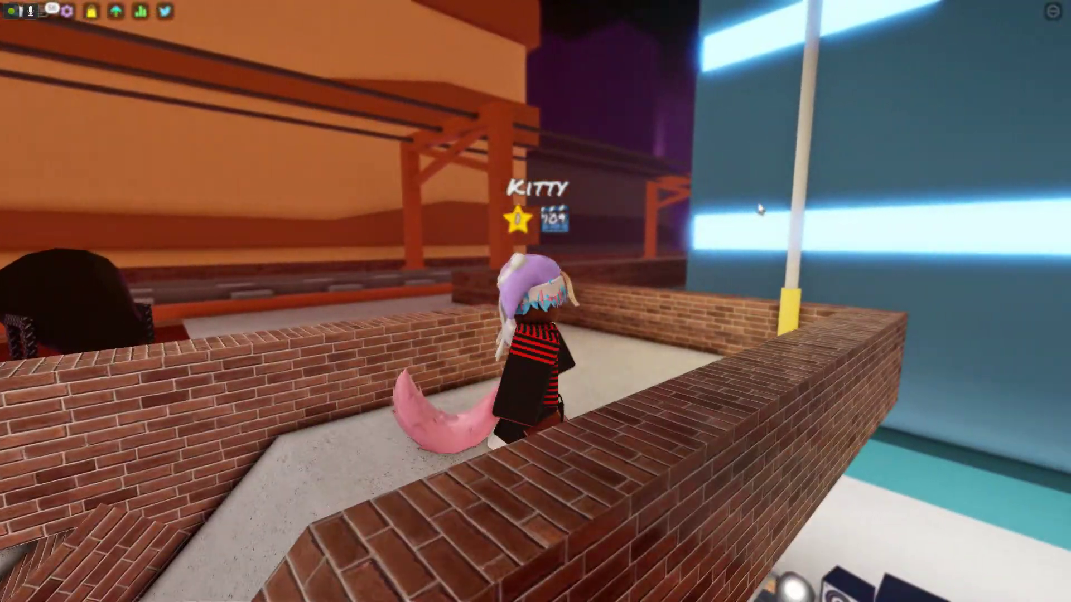
{"action": "key", "text": "w"}
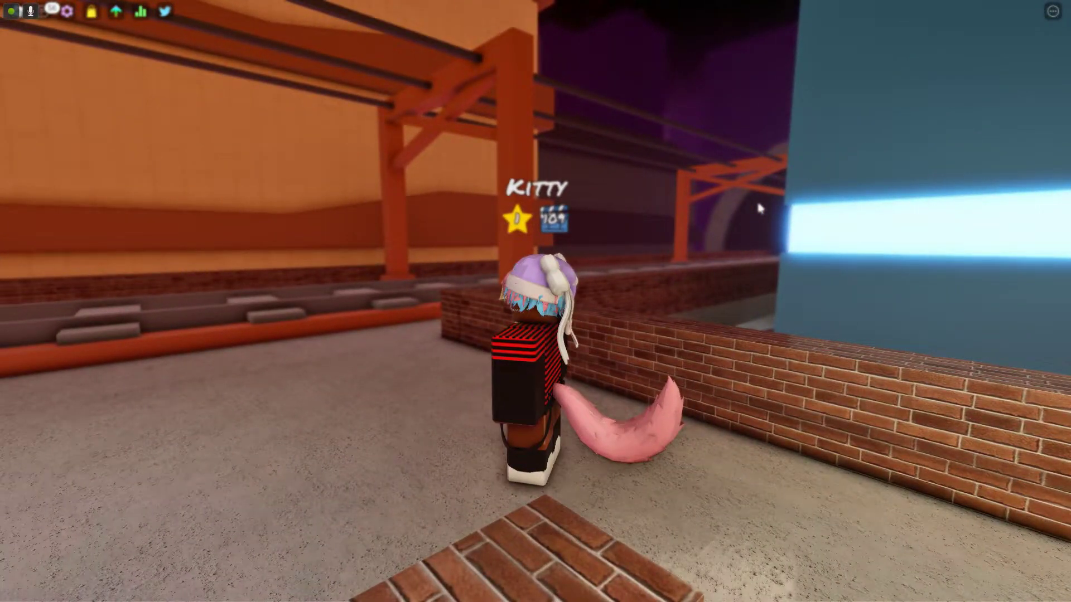
{"action": "key", "text": "super"}
Switch to the Edge browser to view the offline Twitch channel page
{"action": "left_click", "coordinate": [474, 591]}
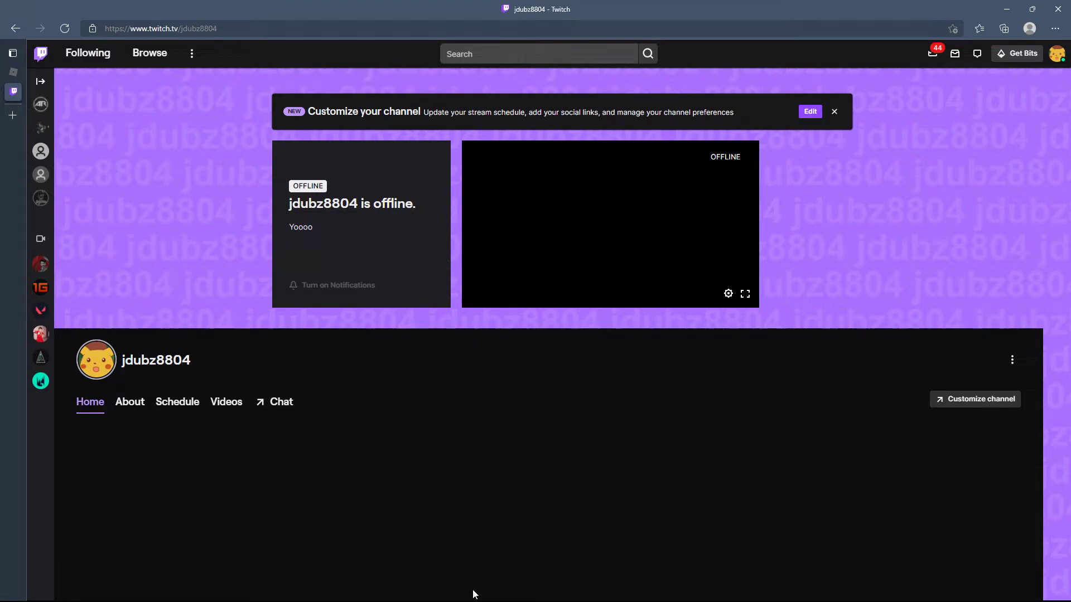
Return to Roblox, walk onto the rooftop stage, and open GeForce's recording options via Alt+Z
{"action": "left_click", "coordinate": [472, 589]}
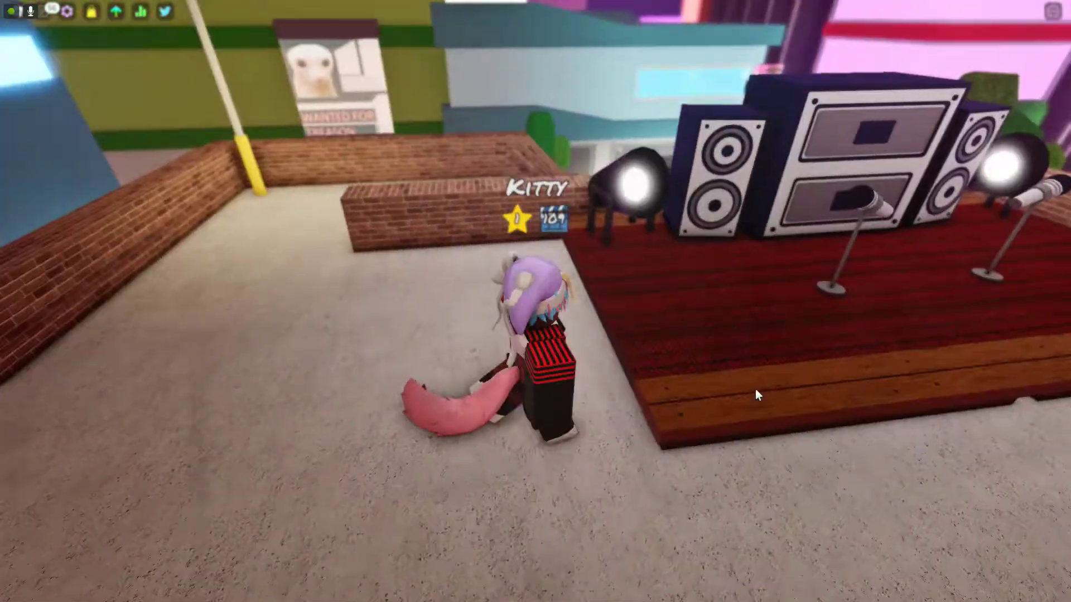
{"action": "key", "text": "w"}
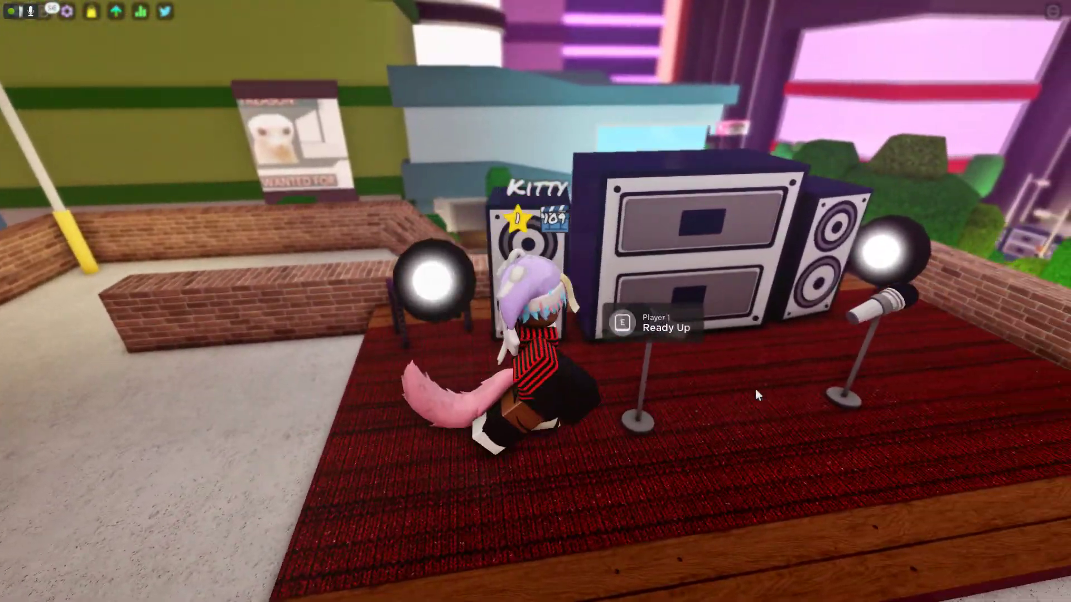
{"action": "scroll", "coordinate": [755, 389], "scroll_direction": "down", "scroll_amount": 5}
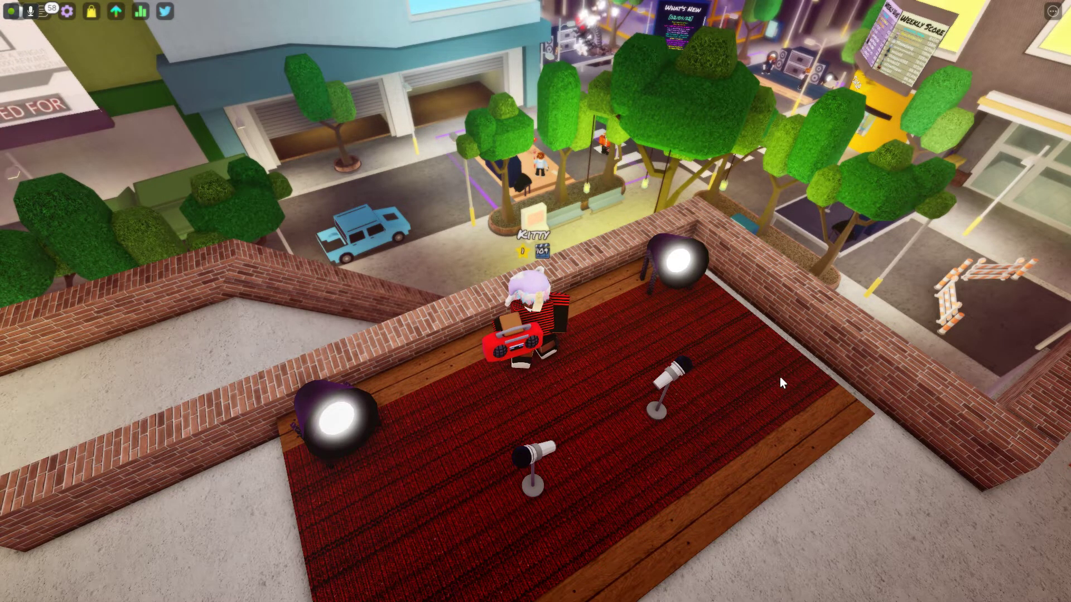
{"action": "key", "text": "alt+z"}
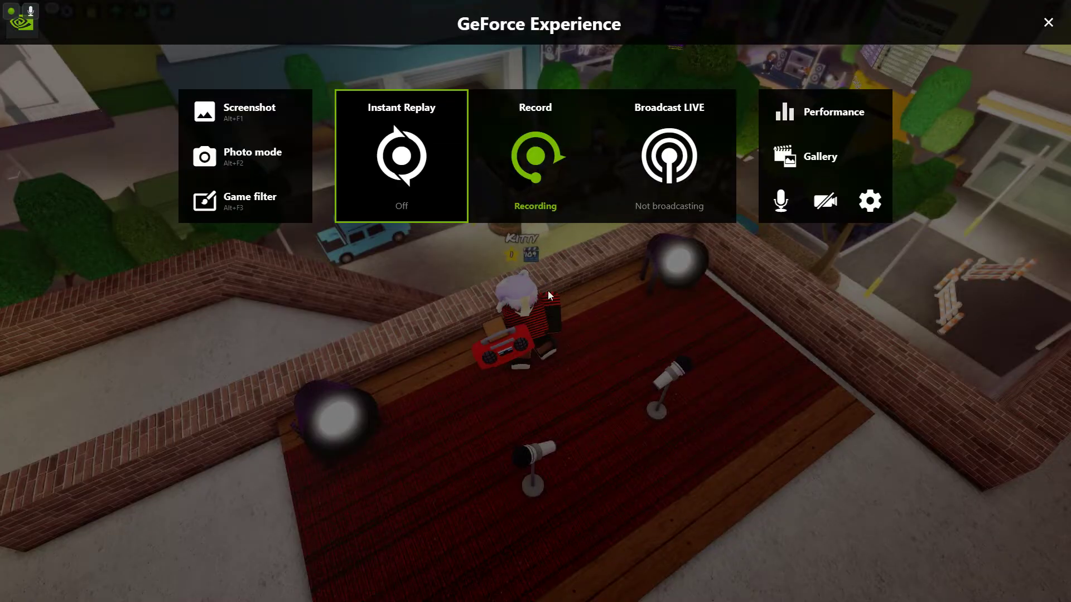
{"action": "left_click", "coordinate": [539, 183]}
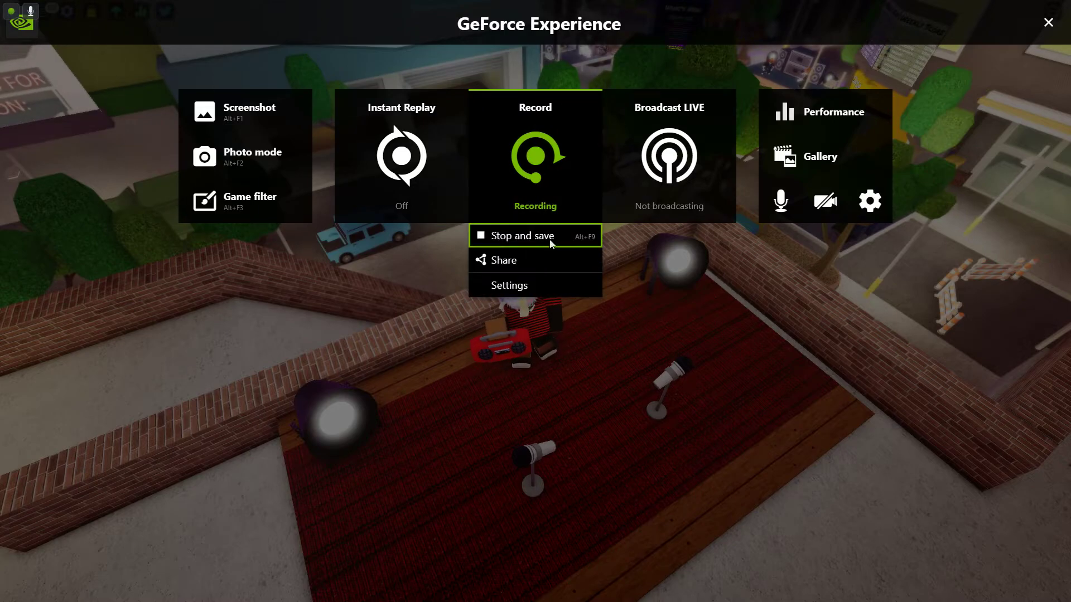